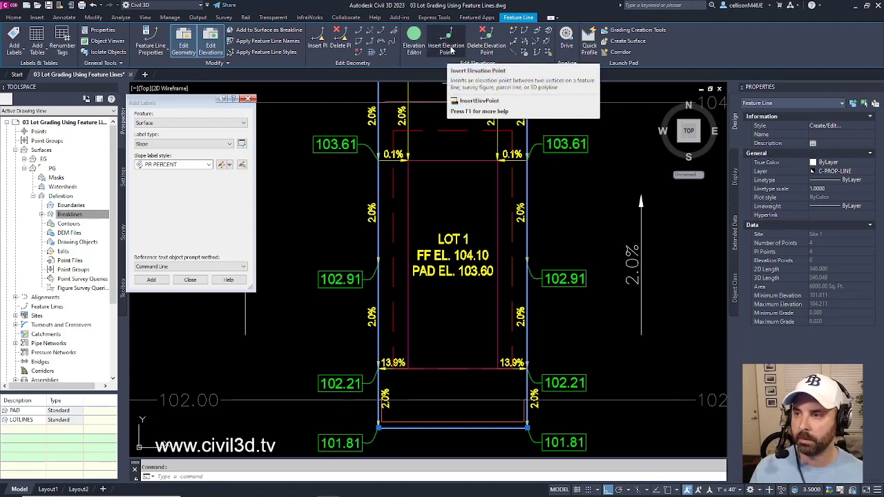
- Begin inserting an elevation point, END-snapped to the feature line corner at 102.21
left_click(451, 50)
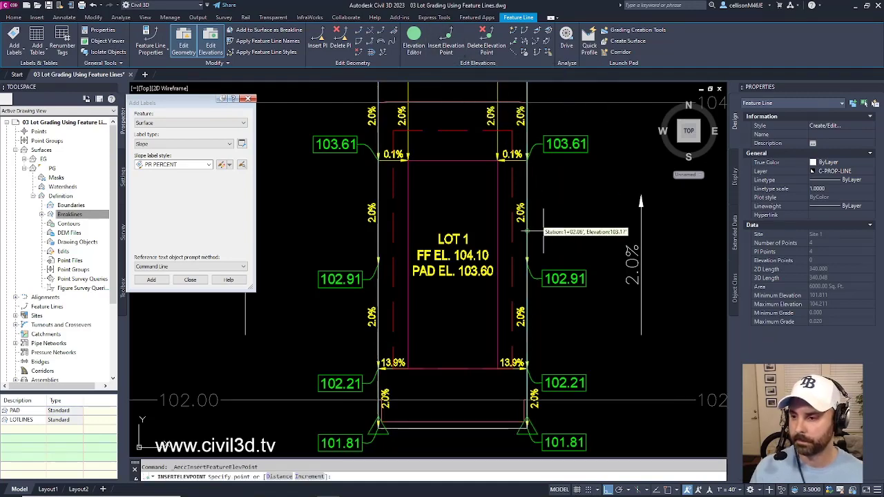
middle_click_drag(501, 235, 501, 117)
scroll(512, 290, "up", 2)
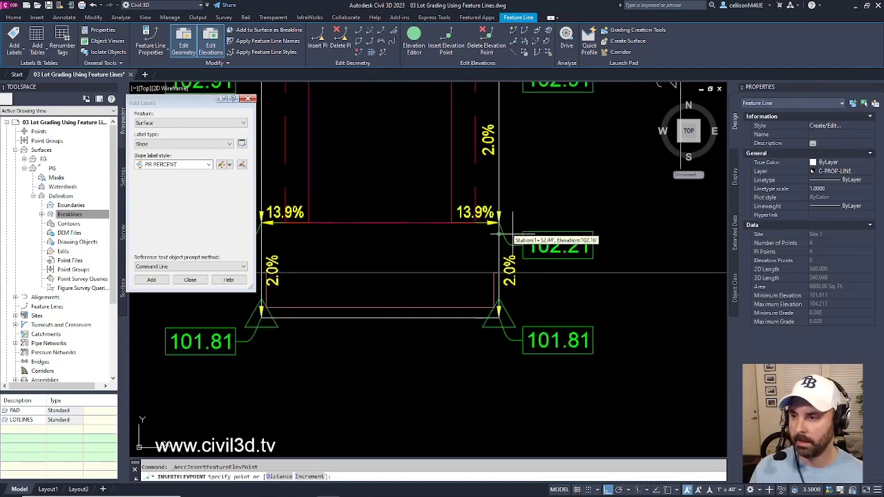
type("end")
key("space")
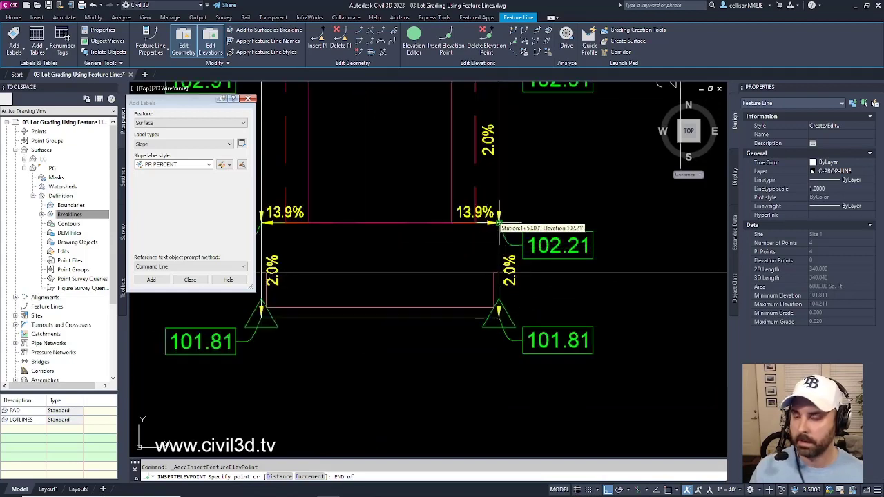
left_click(499, 223)
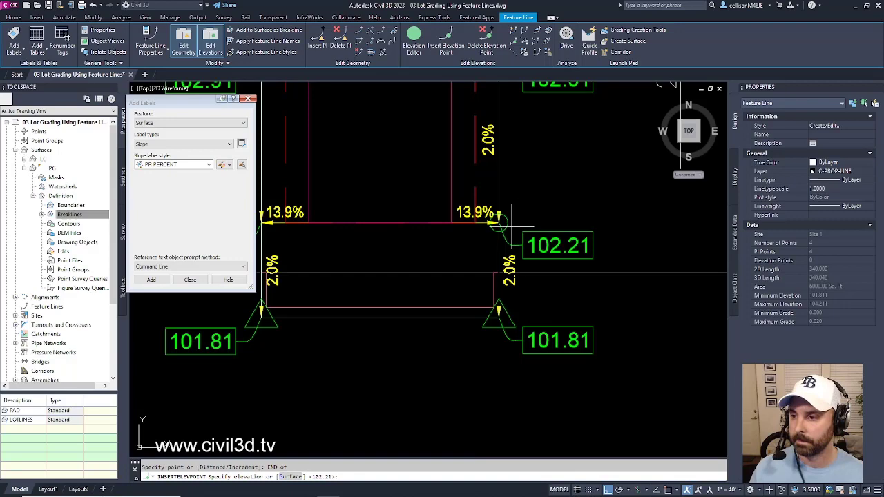
scroll(511, 225, "up", 3)
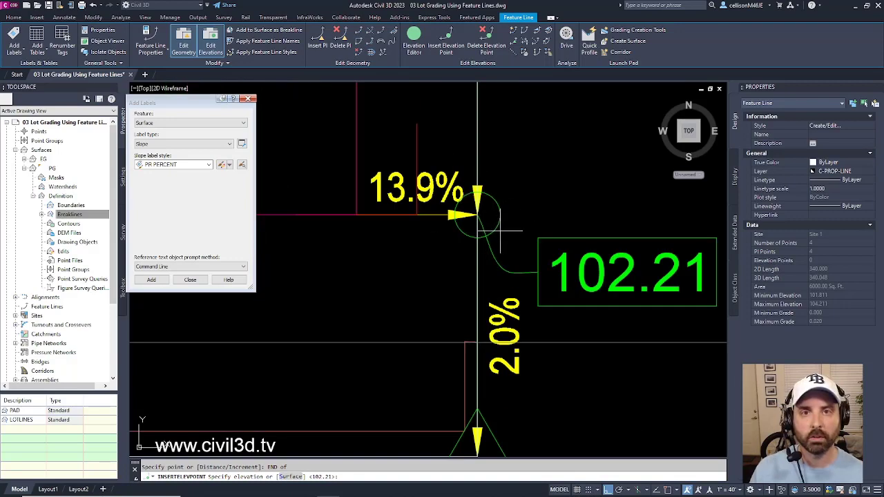
scroll(489, 232, "down", 2)
middle_click_drag(505, 90, 513, 358)
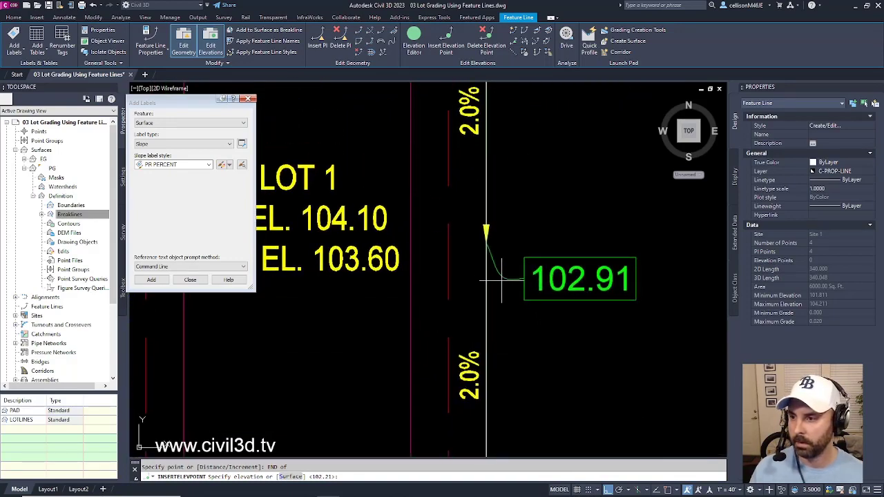
type("EN")
key("Return")
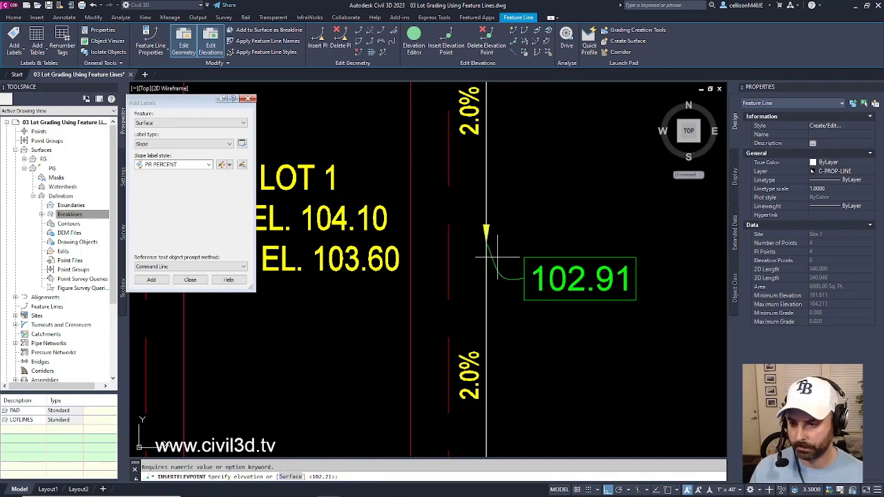
- Take the 102.21 point's elevation from the PG surface via Surface > Select surface
middle_click_drag(504, 348, 483, 233)
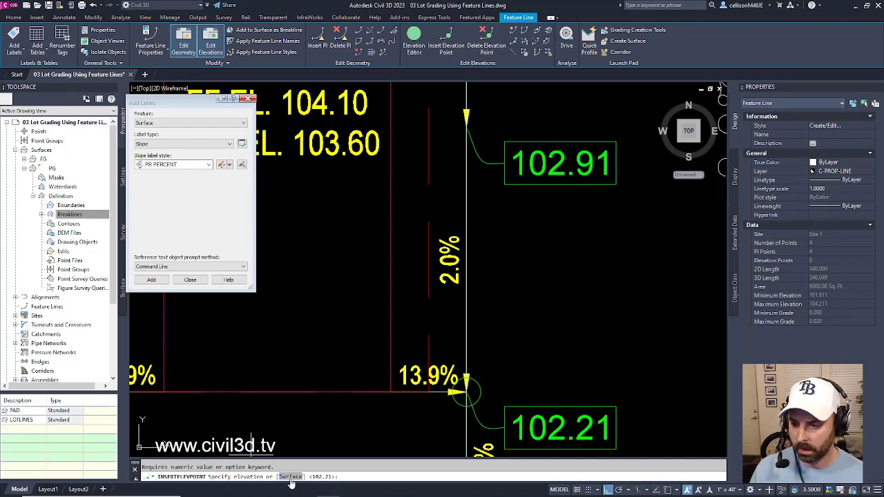
left_click(291, 478)
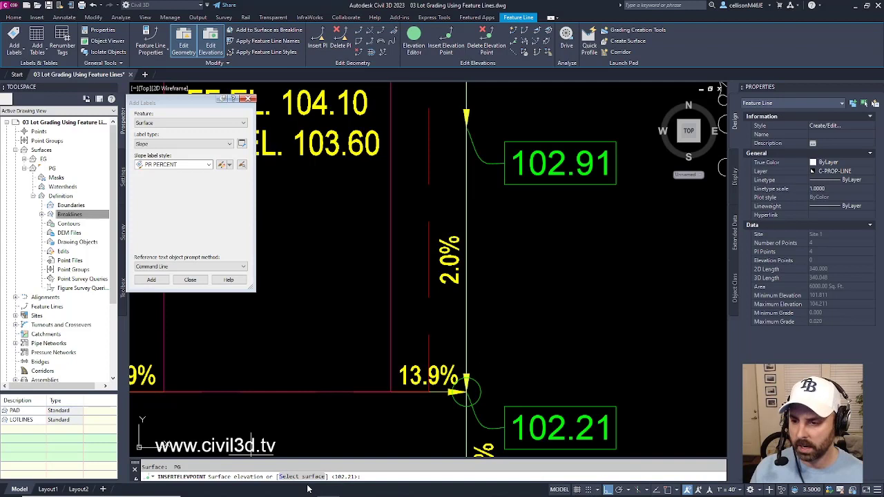
left_click(304, 478)
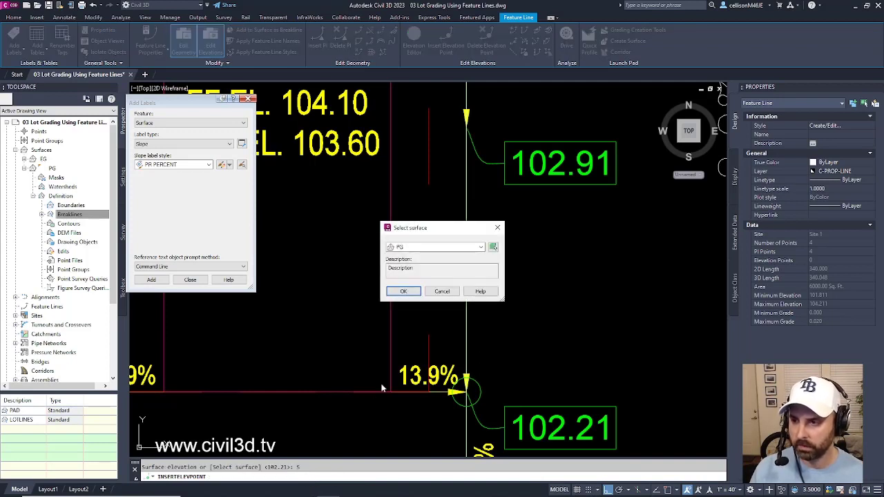
left_click(481, 247)
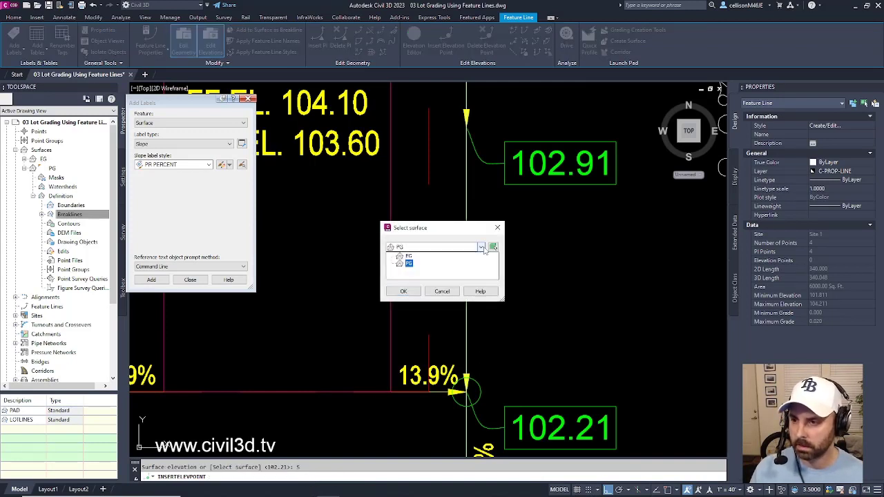
left_click(409, 264)
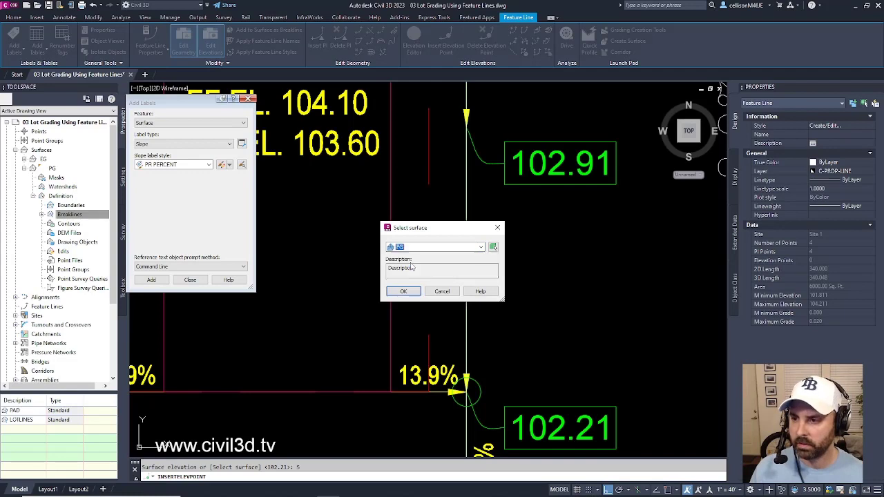
left_click(405, 291)
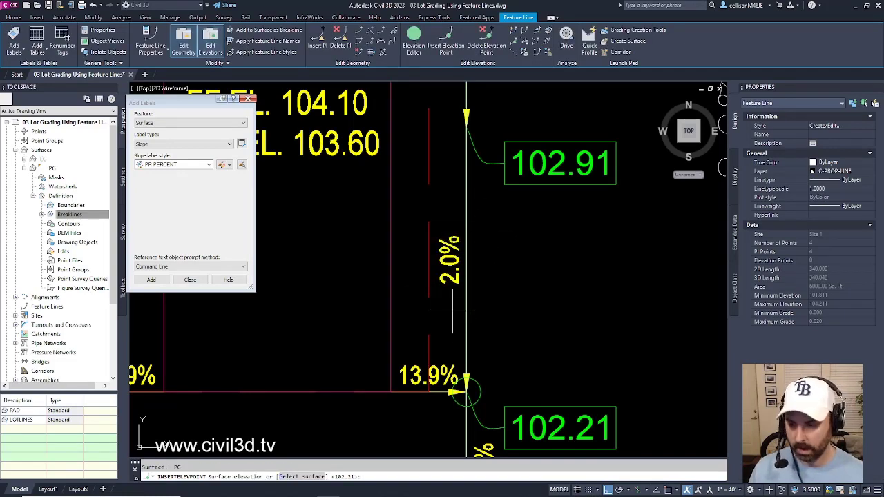
- Accept the first point and snap a new elevation point to the 102.91 endpoint
key("Return")
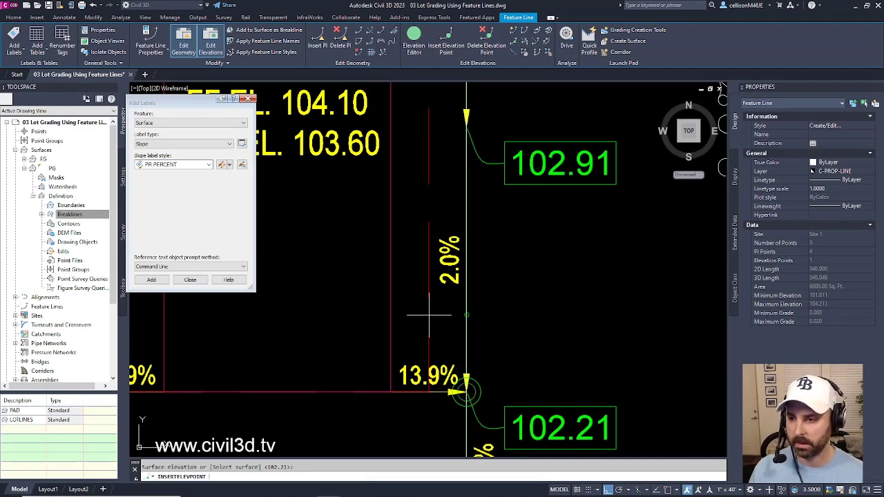
scroll(430, 316, "down", 3)
middle_click_drag(430, 315, 461, 324)
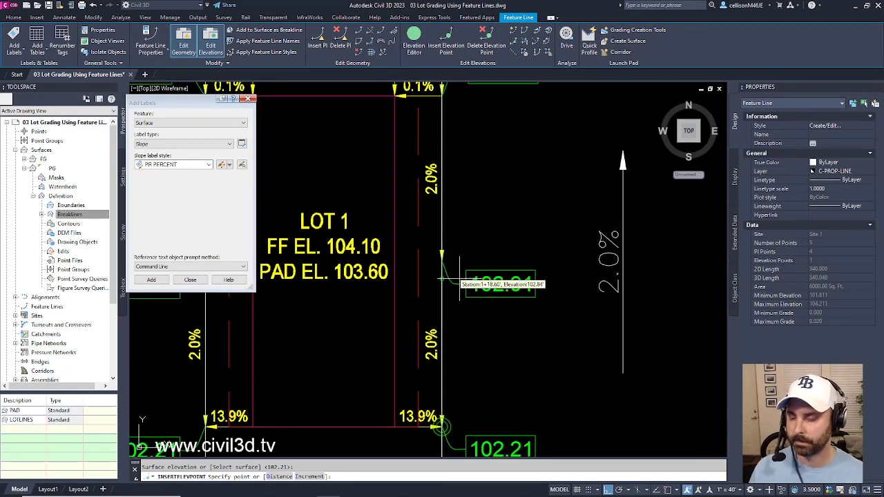
type("end")
key("Return")
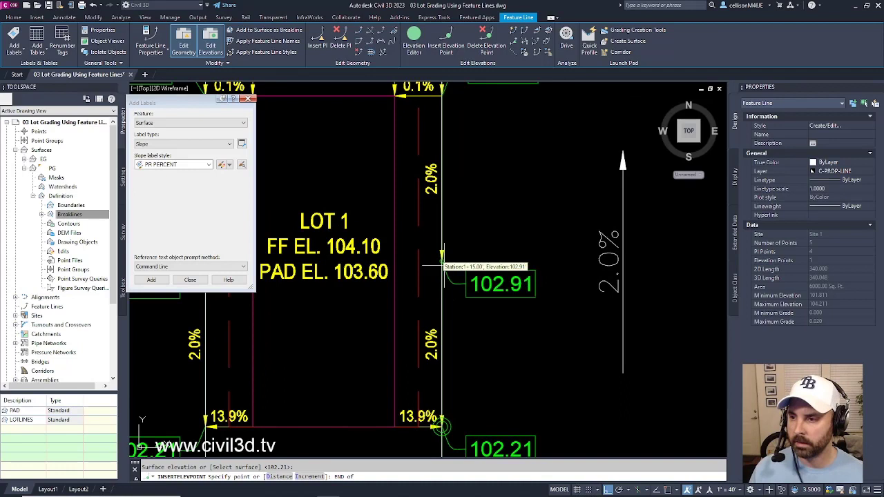
left_click(442, 261)
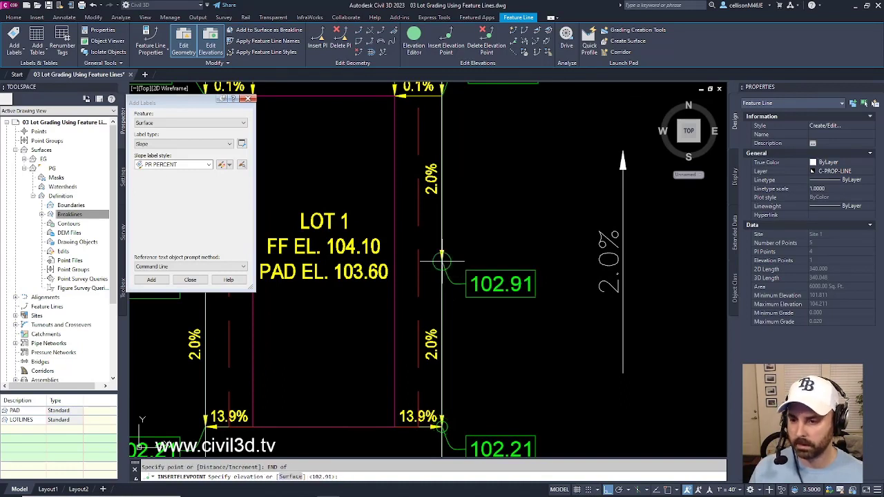
- Take the 102.91 point's elevation from the PG surface and accept it
left_click(290, 477)
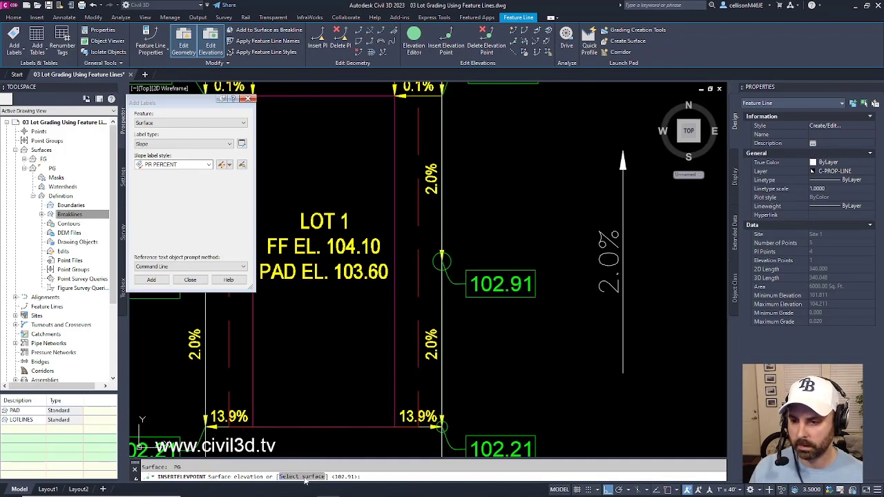
left_click(304, 477)
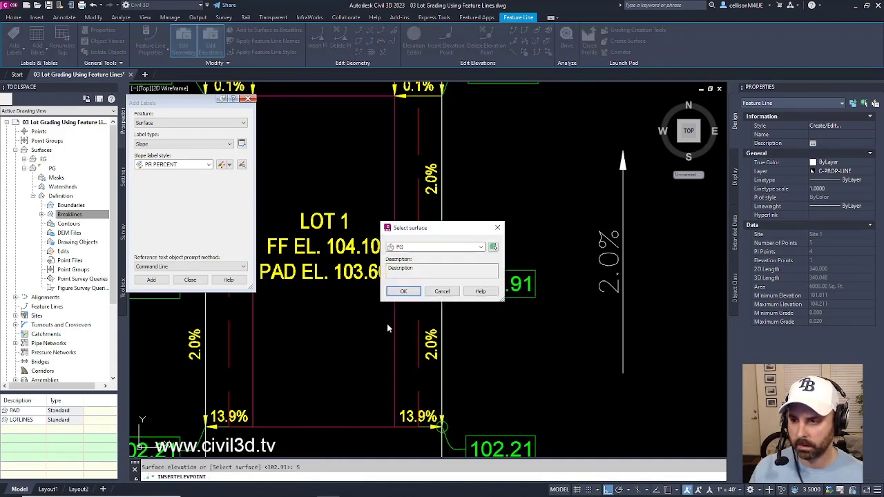
left_click(406, 292)
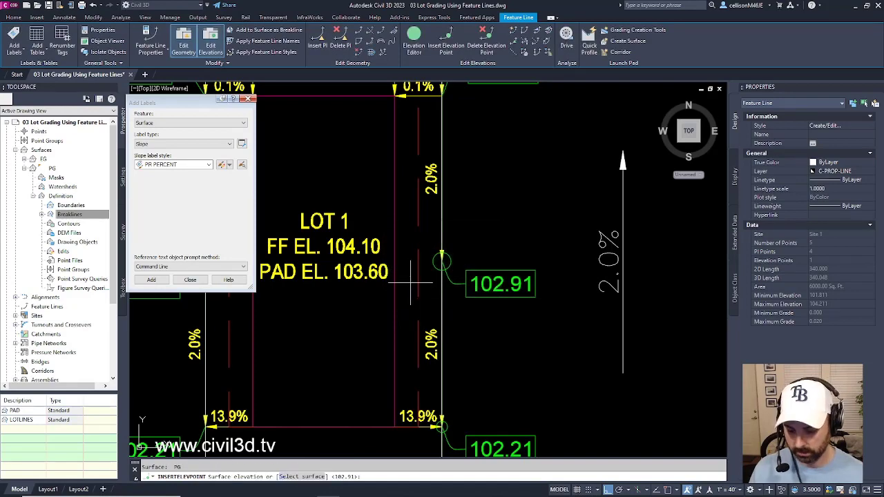
key("Return")
- Insert an elevation point at the 103.61 endpoint, accepting its default elevation
middle_click_drag(414, 87, 404, 262)
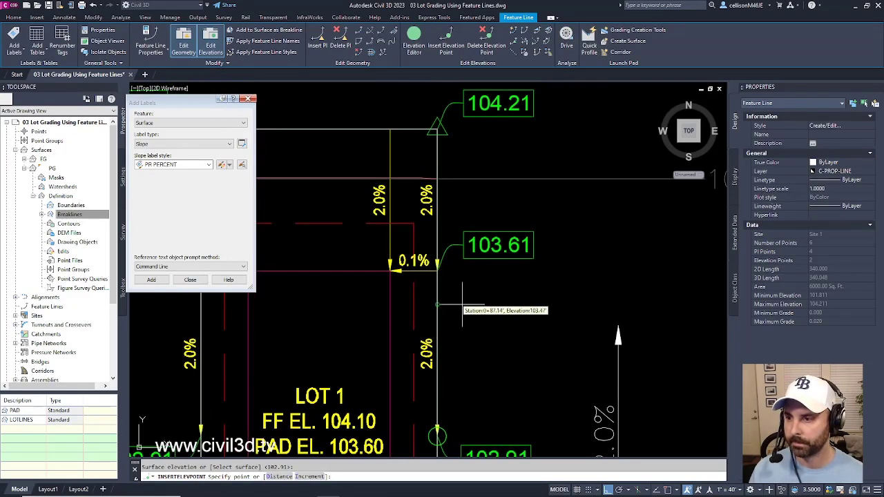
type("end")
key("Return")
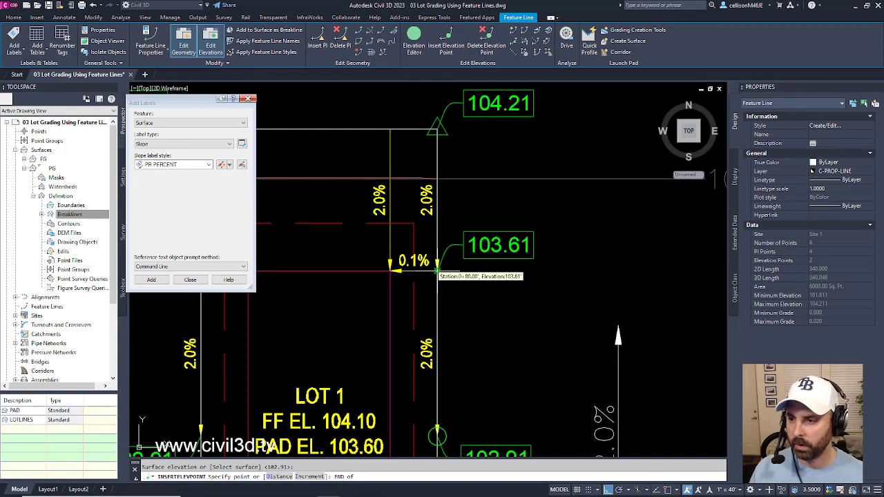
left_click(438, 270)
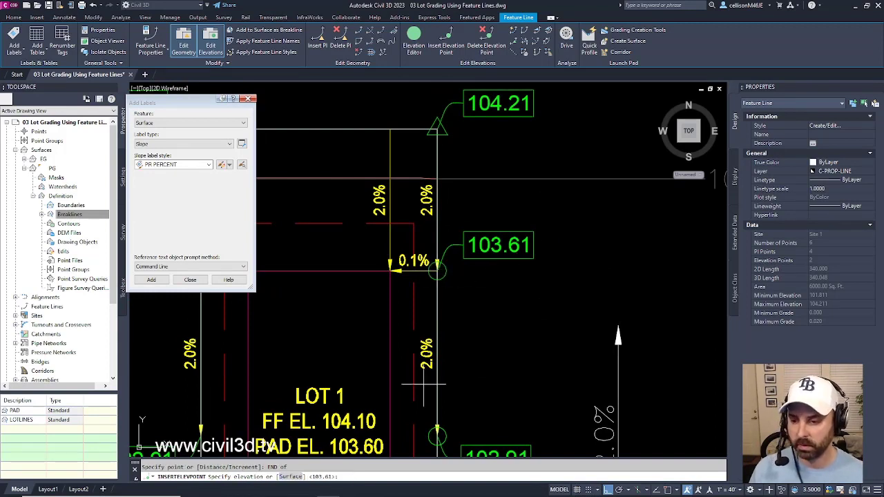
key("Return")
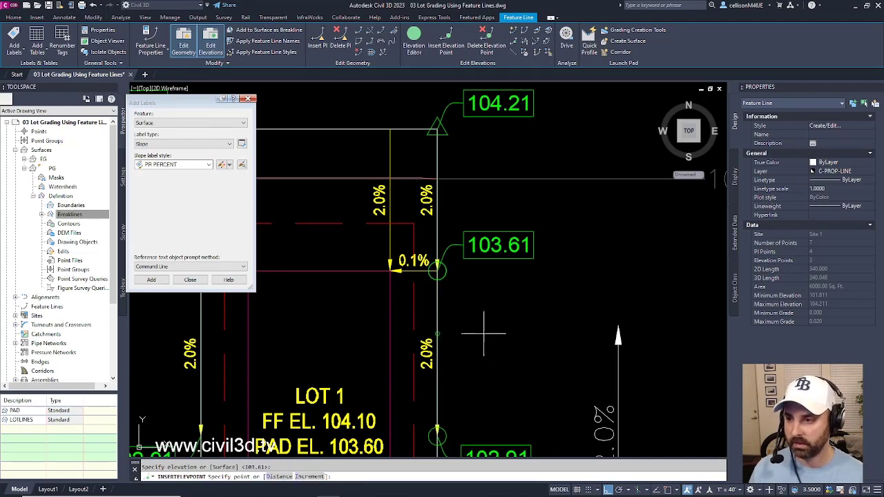
- Insert an elevation point at the top-left 103.61 corner with its default elevation
scroll(488, 319, "down", 2)
middle_click_drag(488, 319, 566, 254)
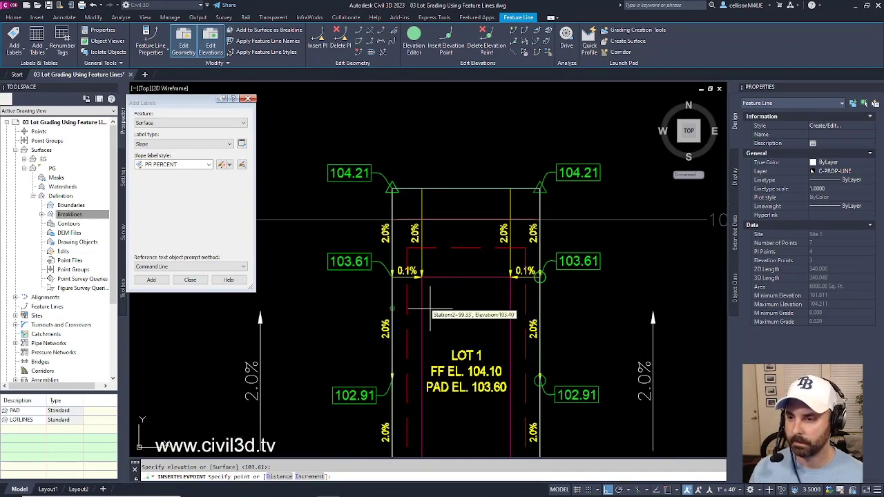
scroll(444, 306, "up", 4)
middle_click_drag(396, 288, 407, 304)
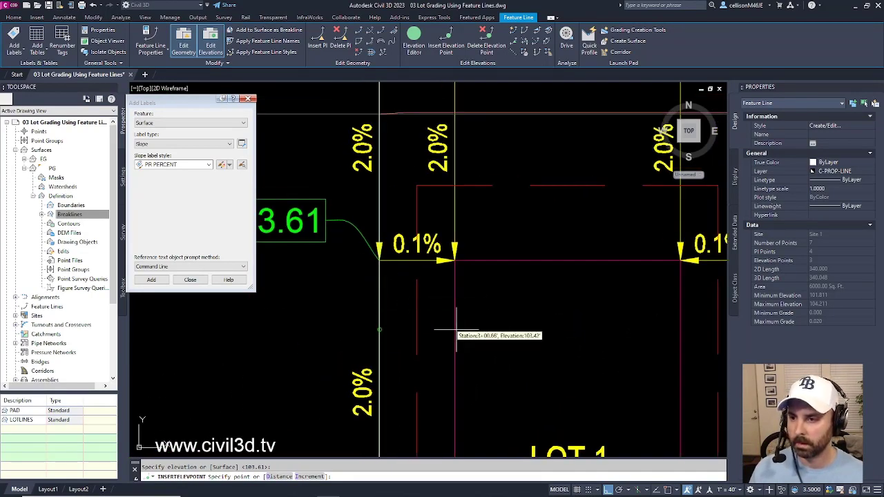
scroll(417, 316, "down", 2)
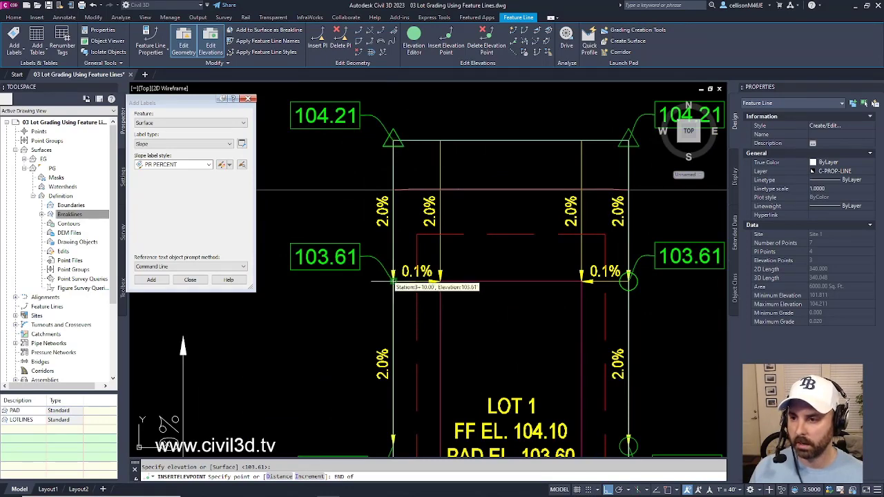
left_click(394, 280)
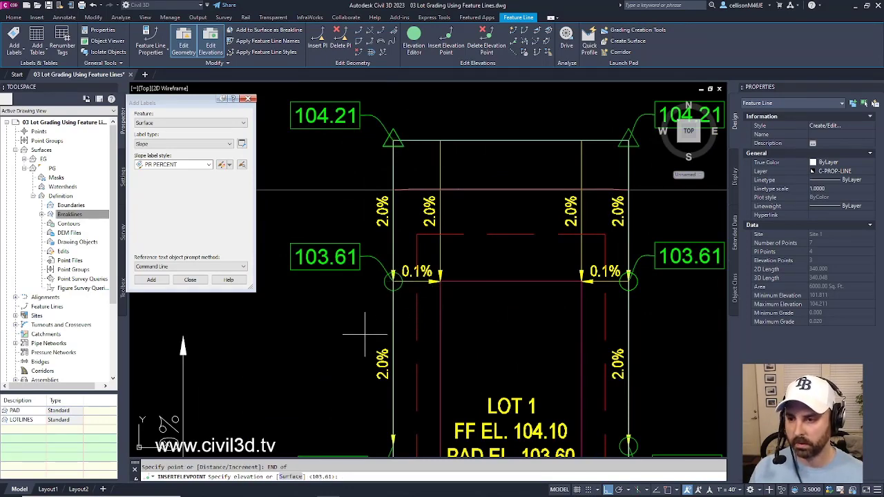
key("Return")
- Insert elevation points at the west 102.91 and 102.21 spots, accepting their elevations
middle_click_drag(394, 408, 442, 211)
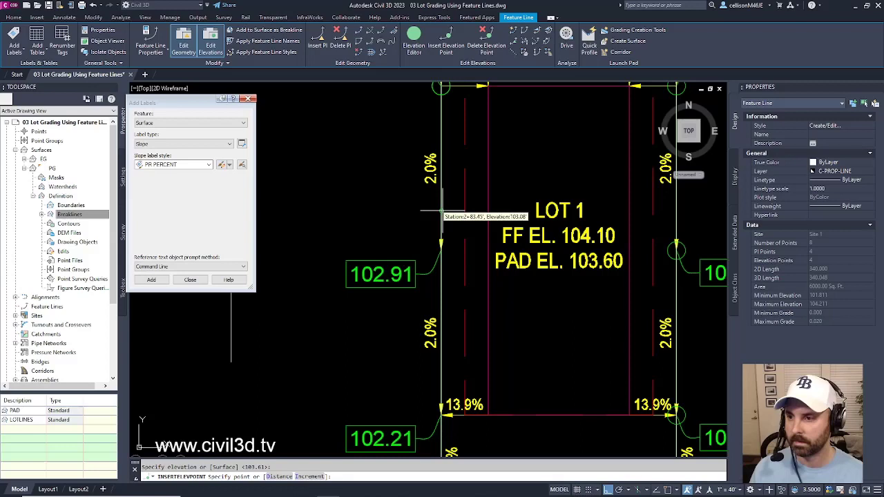
left_click(443, 248)
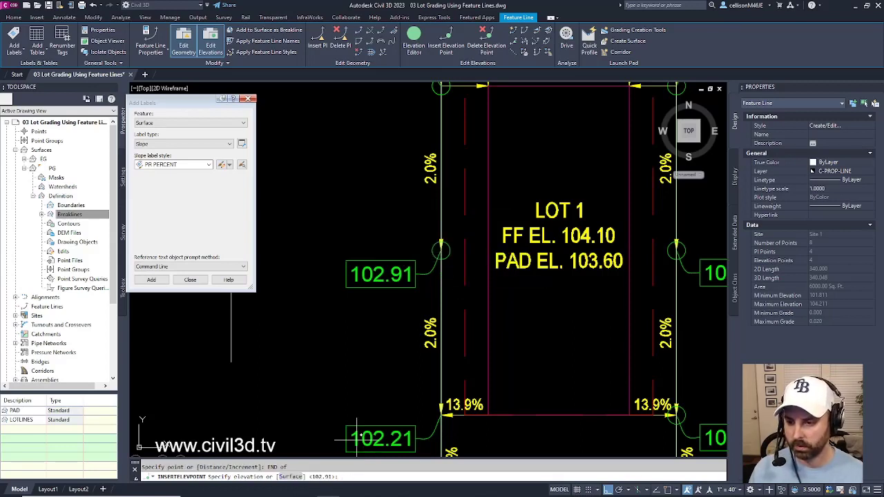
key("Return")
middle_click_drag(450, 410, 438, 295)
type("EN")
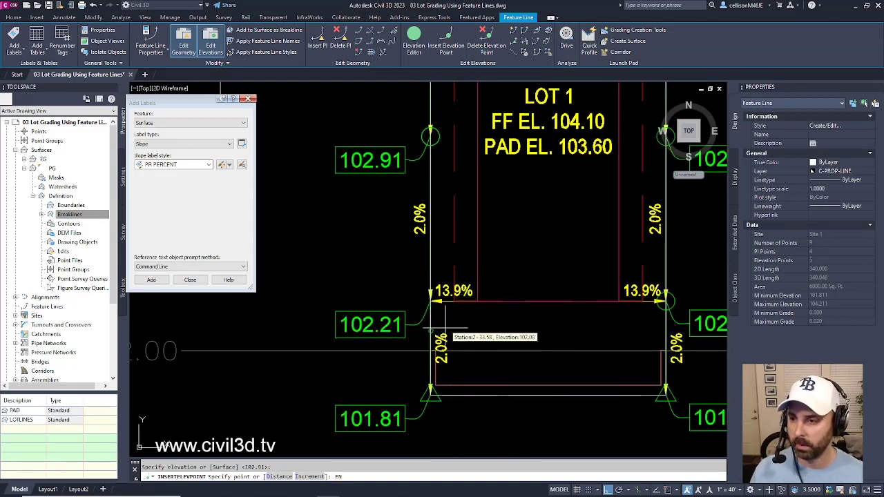
left_click(430, 302)
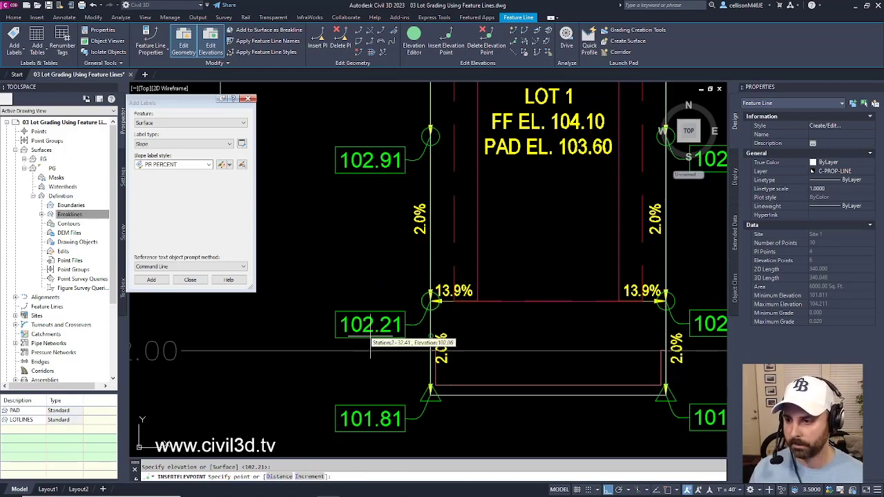
key("Return")
key("Return")
mouse_move(496, 309)
middle_mouse_down()
mouse_move(464, 325)
mouse_move(460, 355)
middle_mouse_up()
scroll(464, 325, "down", 2)
middle_click_drag(536, 306, 525, 338)
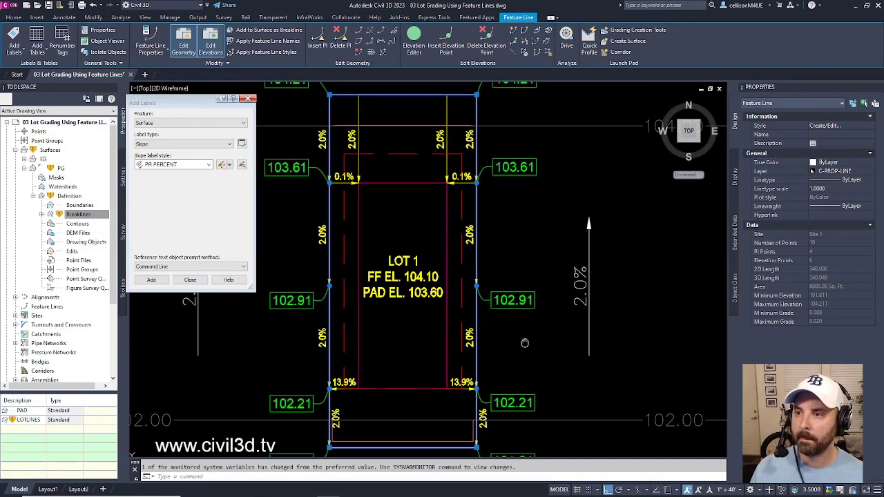
key("Escape")
key("Escape")
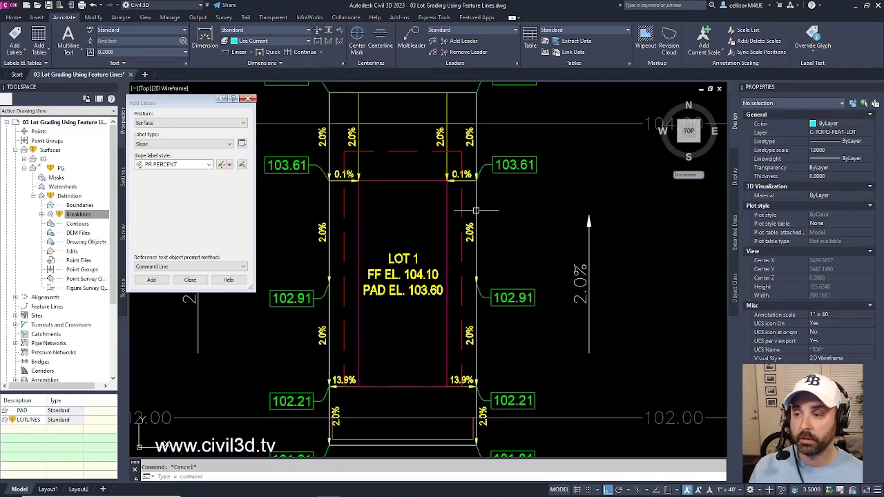
left_click(477, 210)
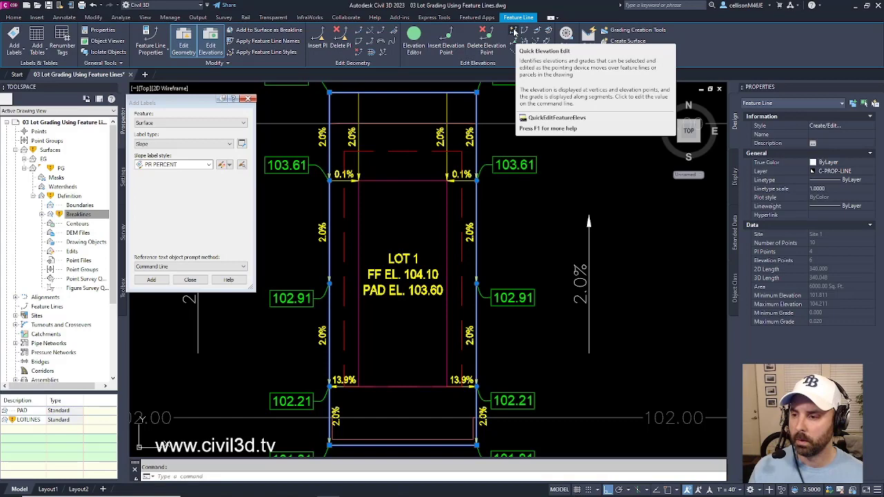
- Use Quick Elevation Edit to grade the east 102.21–101.81 segment at 1%
left_click(514, 32)
middle_click_drag(532, 381, 523, 238)
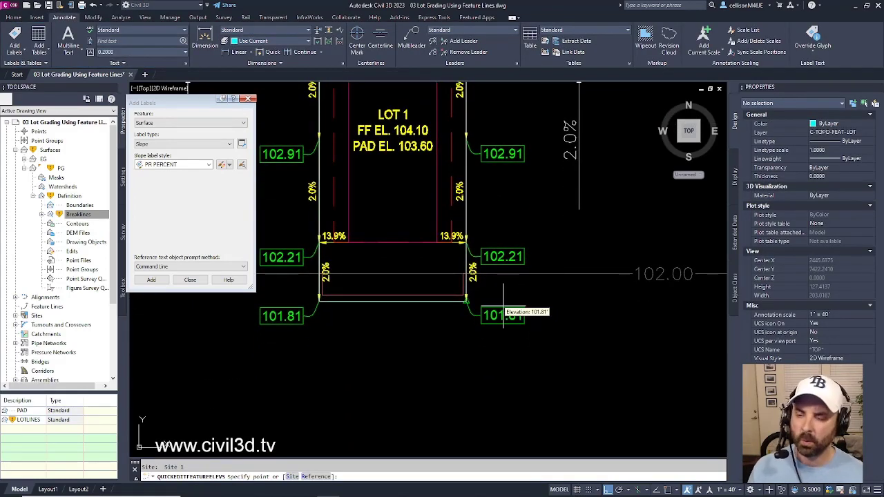
scroll(504, 304, "up", 3)
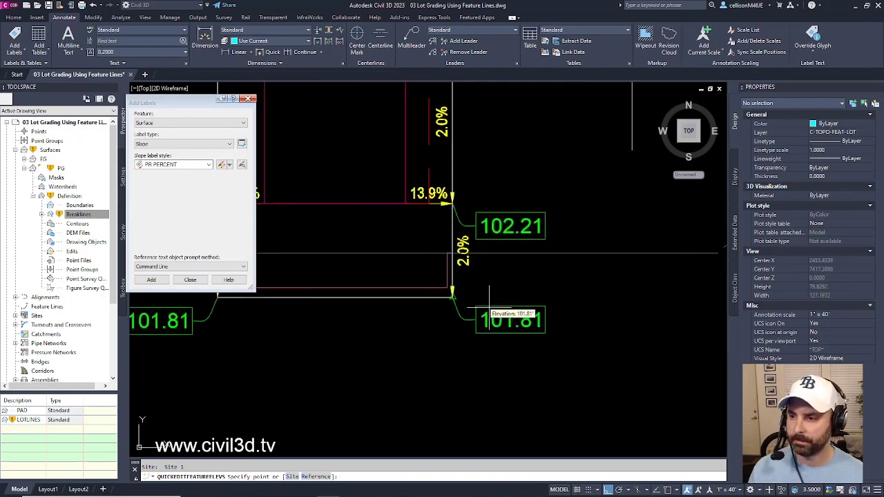
scroll(510, 342, "up", 1)
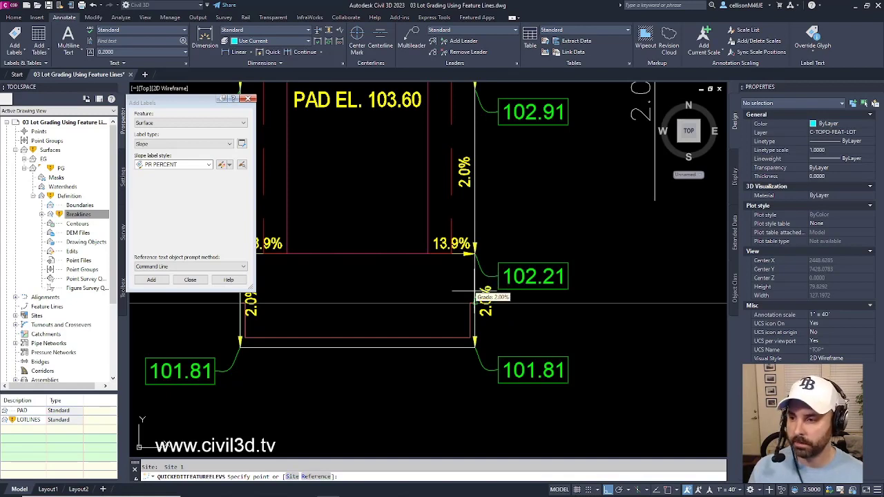
left_click(475, 290)
type("1")
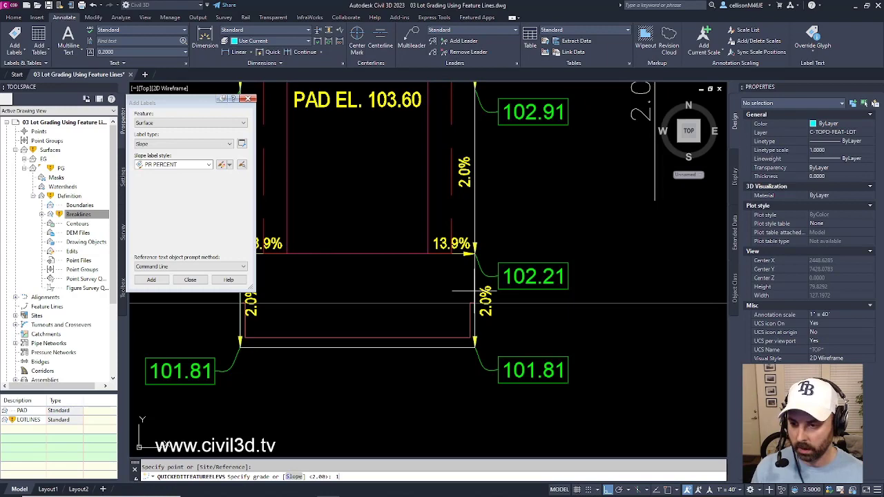
key("Return")
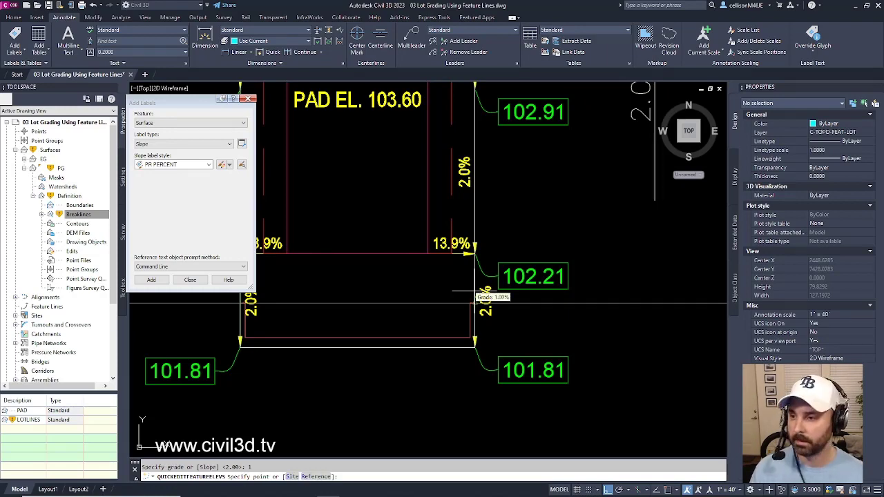
middle_click_drag(525, 205, 492, 329)
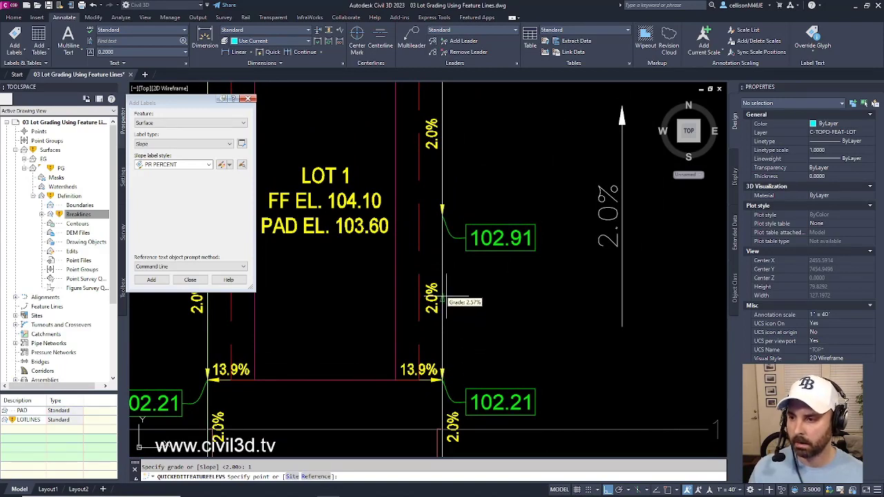
middle_click_drag(446, 298, 433, 225)
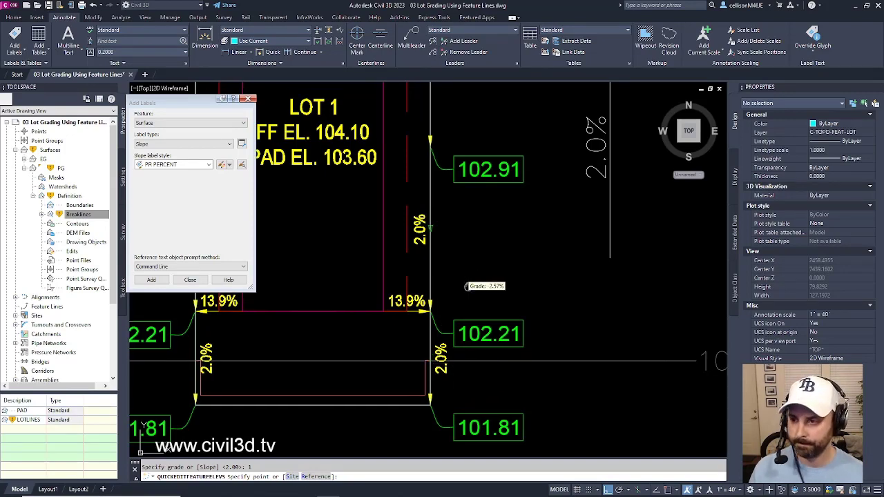
- Grade the east segments 102.91–102.21 and 103.61–102.91 at 1%
middle_click_drag(437, 284, 438, 357)
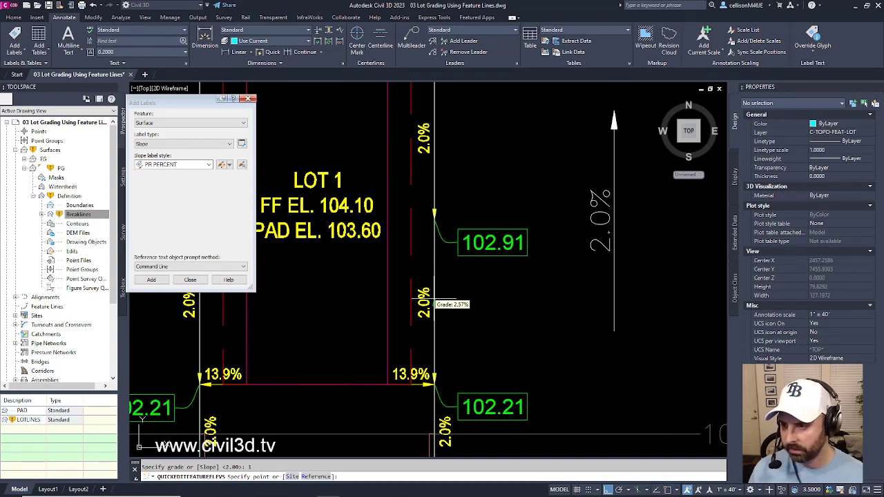
left_click(436, 298)
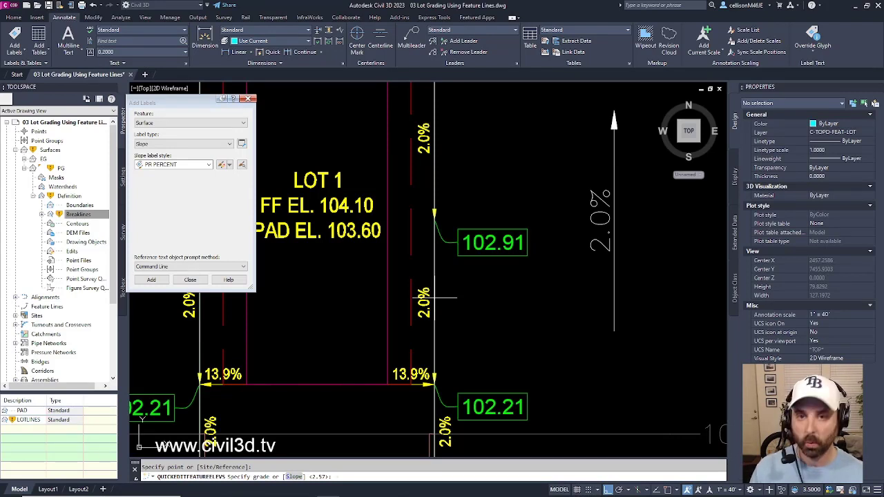
type("1")
key("Return")
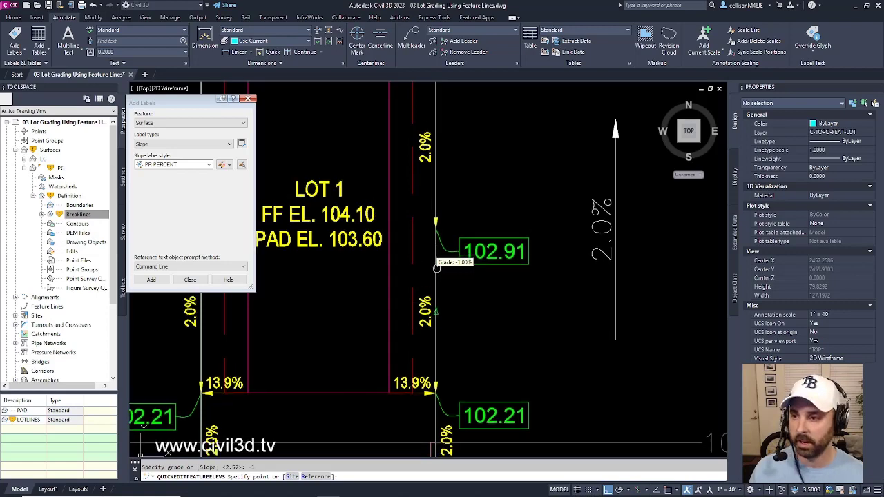
middle_click_drag(428, 274, 448, 335)
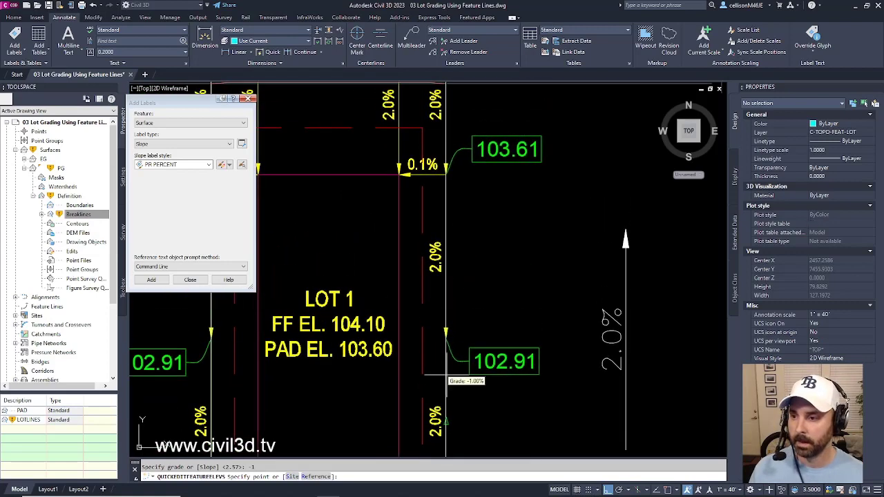
left_click(445, 307)
type("1")
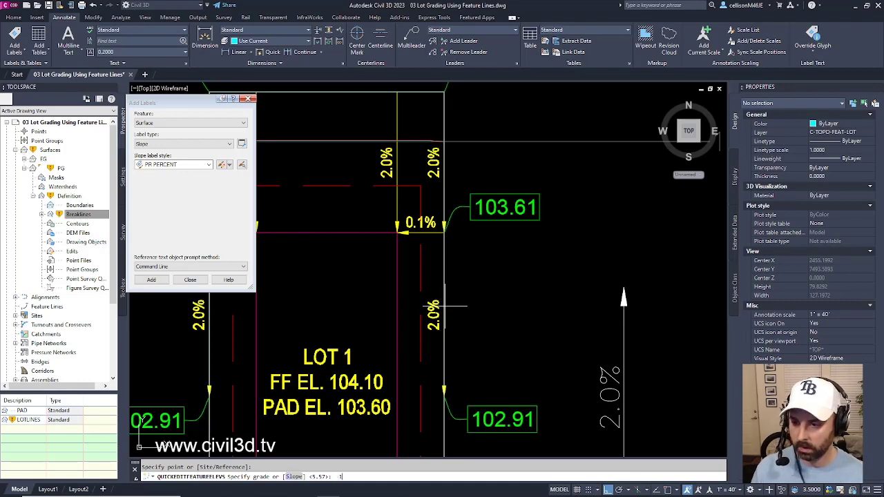
key("Return")
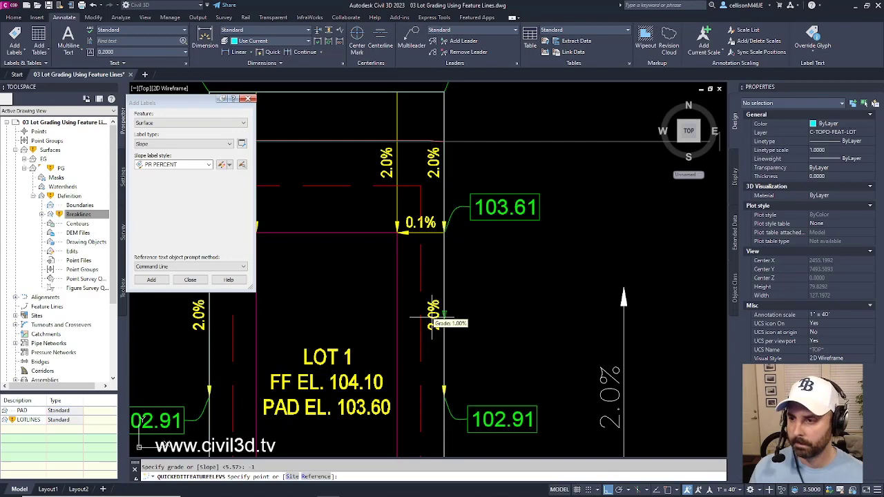
- Set the west segments 102.21–101.81 and 102.91–102.21 to 1% grades
middle_click_drag(439, 312, 581, 261)
middle_click_drag(428, 316, 530, 179)
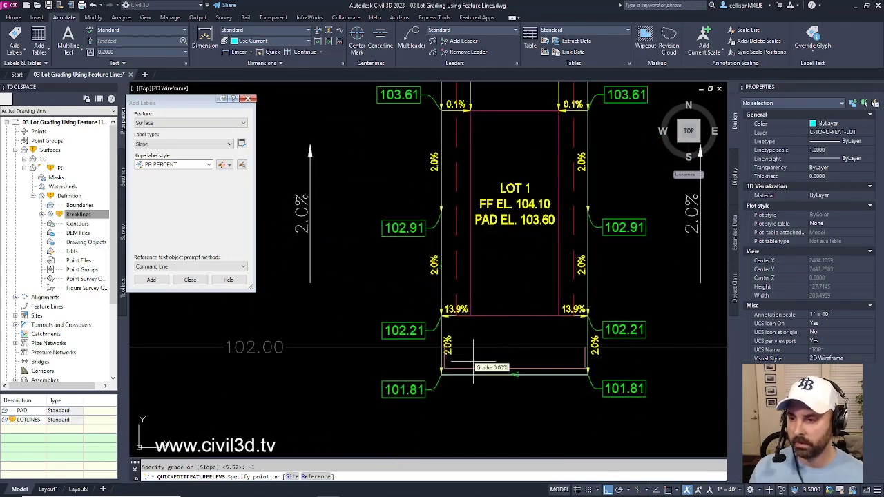
middle_click_drag(498, 449, 464, 367)
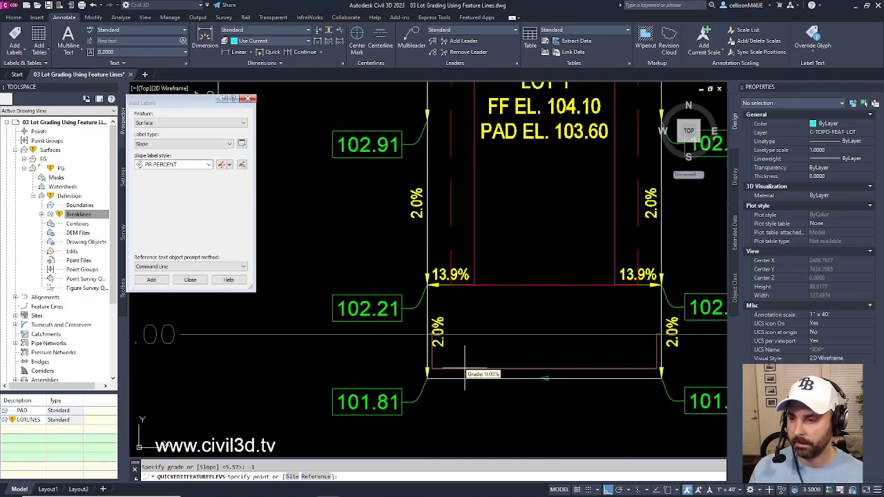
left_click(428, 334)
type("1")
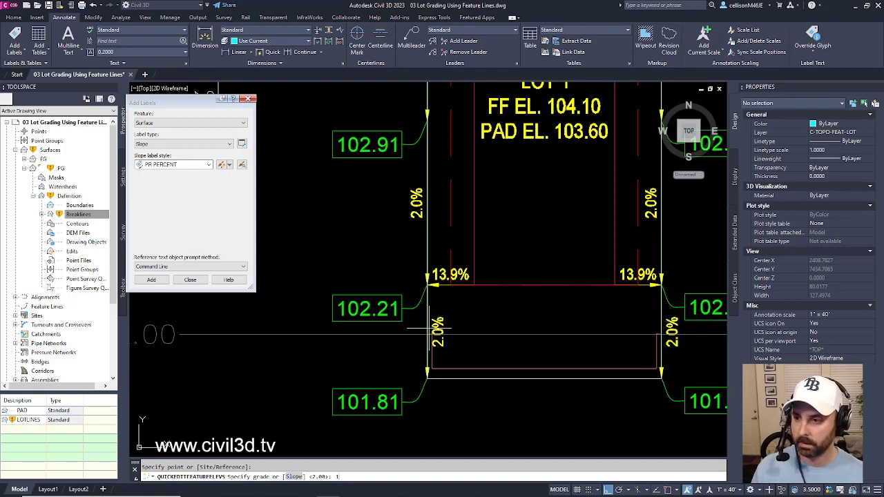
key("Return")
middle_click_drag(452, 302, 450, 395)
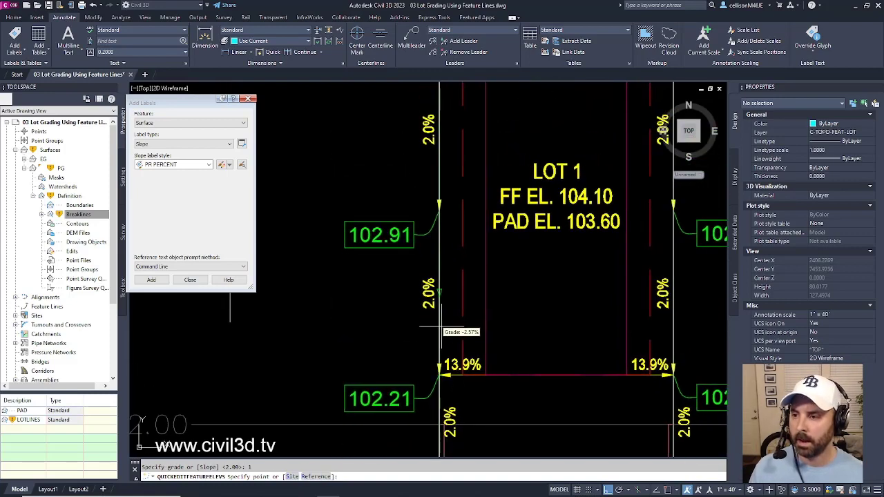
left_click(440, 293)
type("1")
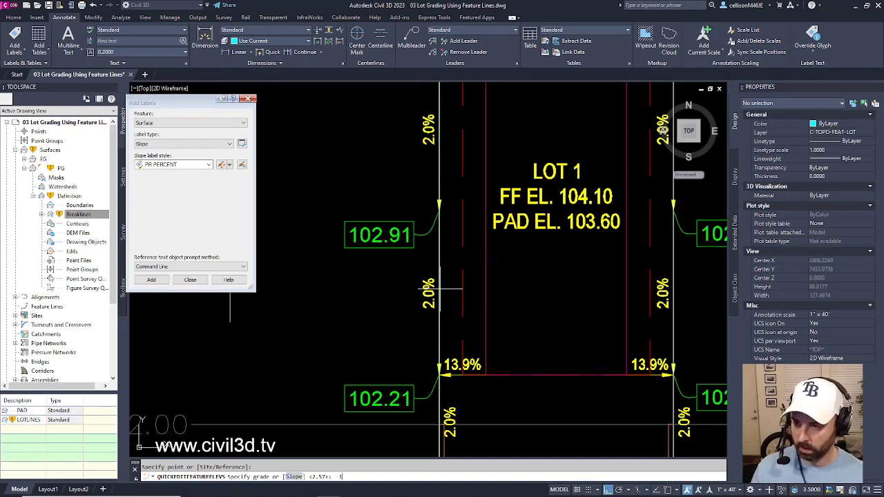
key("Return")
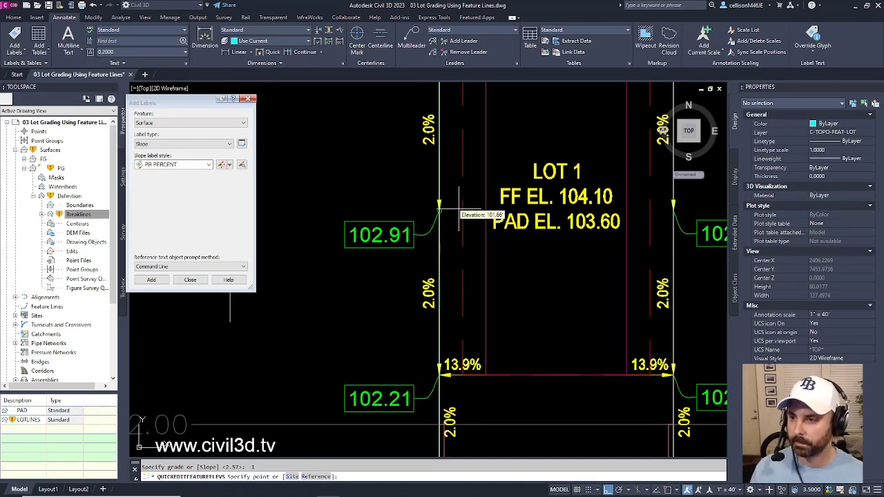
- Grade the west 103.61–102.91 segment at 1% and end the quick elevation edit
middle_click_drag(460, 214, 472, 377)
left_click(439, 283)
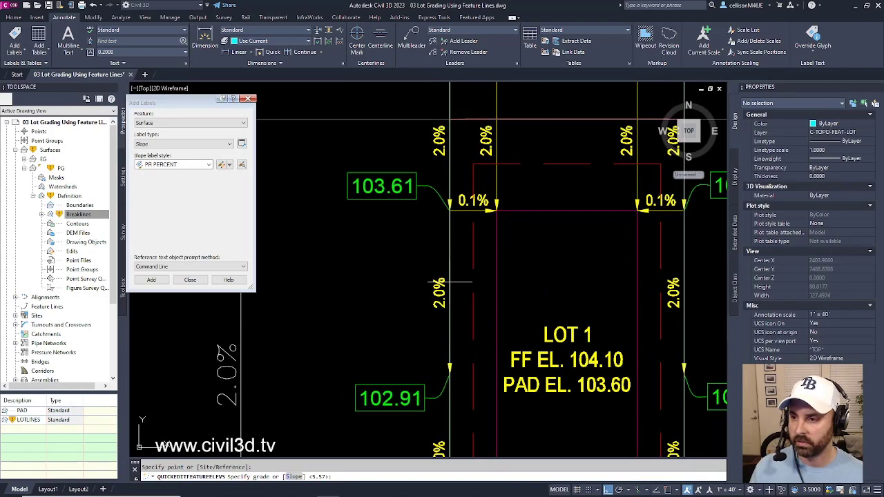
type("1")
key("Return")
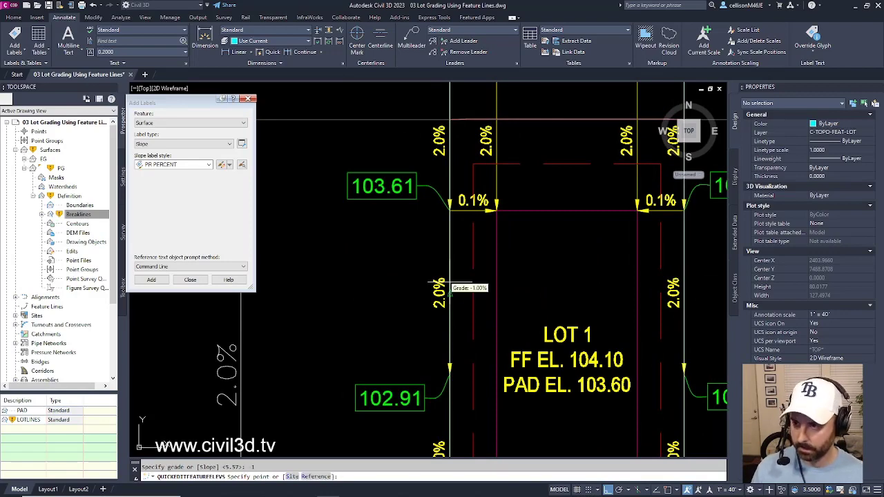
middle_click_drag(484, 257, 456, 323)
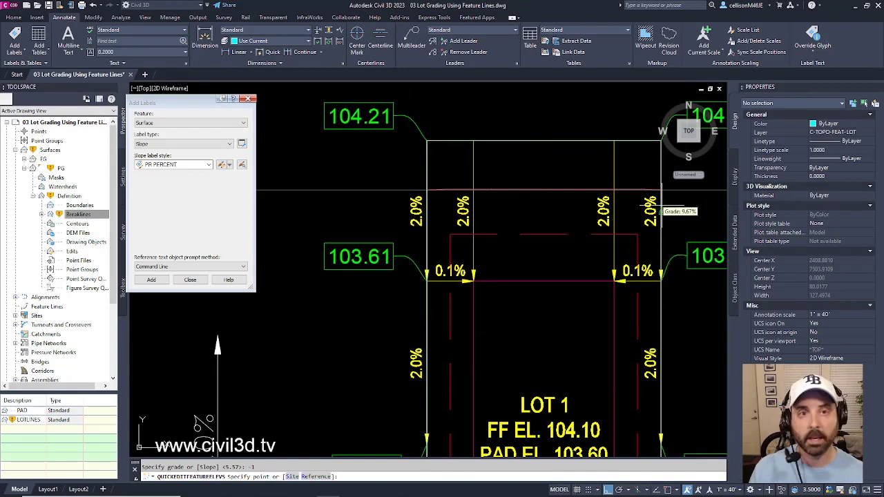
middle_click_drag(514, 351, 492, 309)
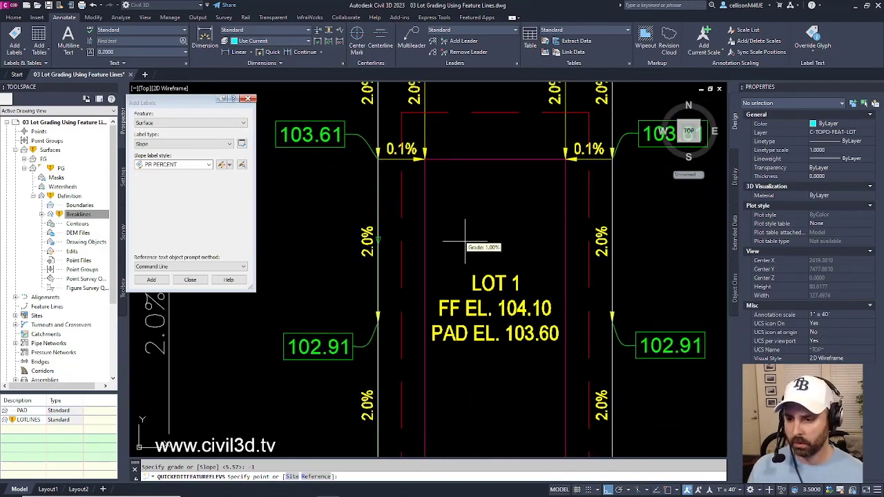
key("Return")
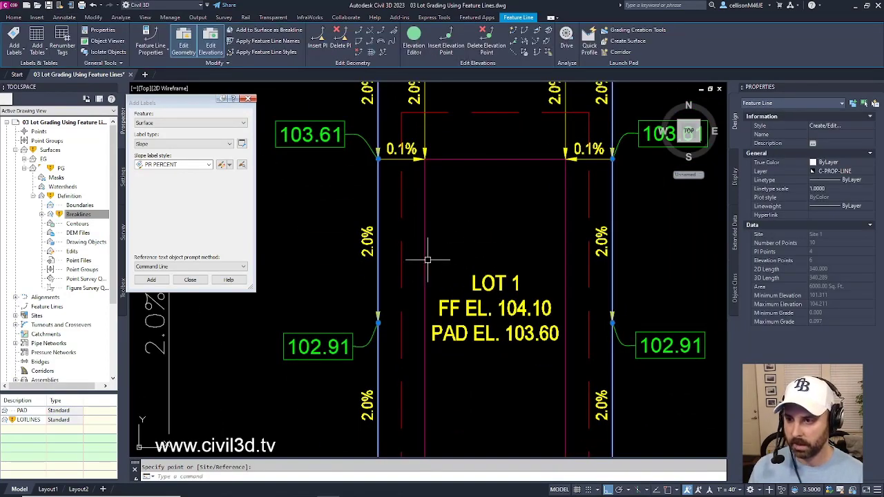